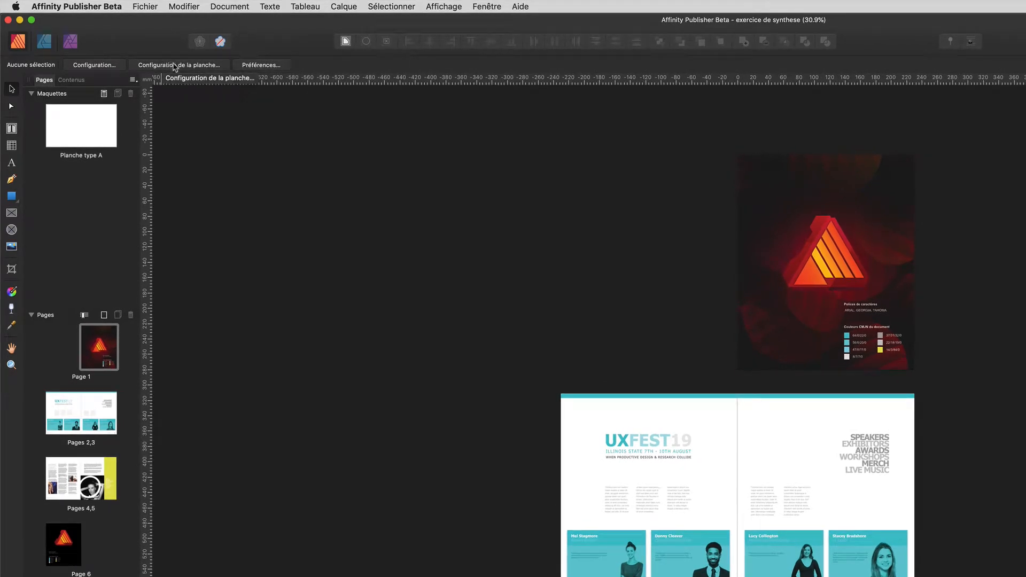
# Set up a new print document of six pages, 230 mm wide and 280 mm high, without a default master page.
pyautogui.click(173, 65)
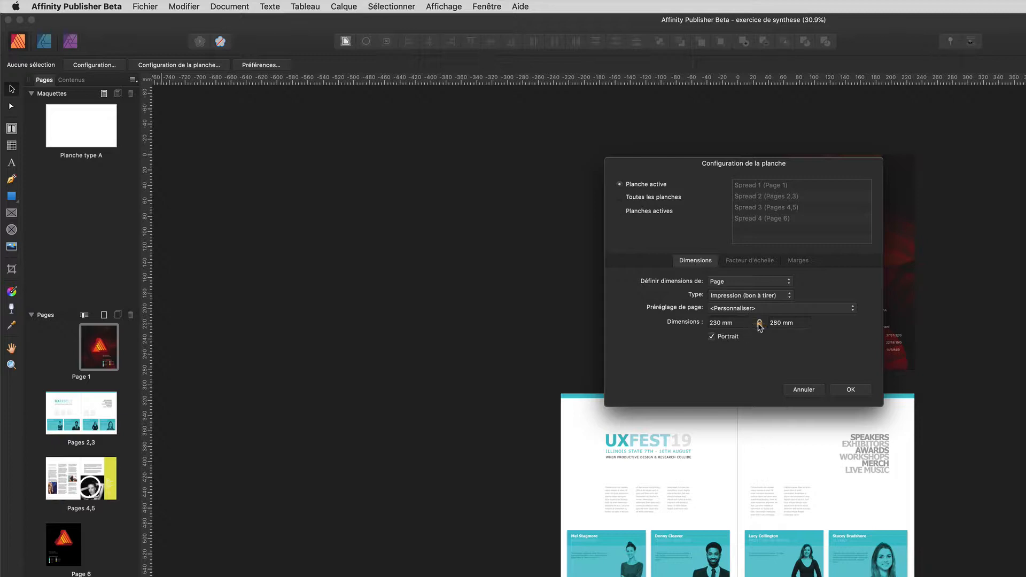
pyautogui.click(803, 389)
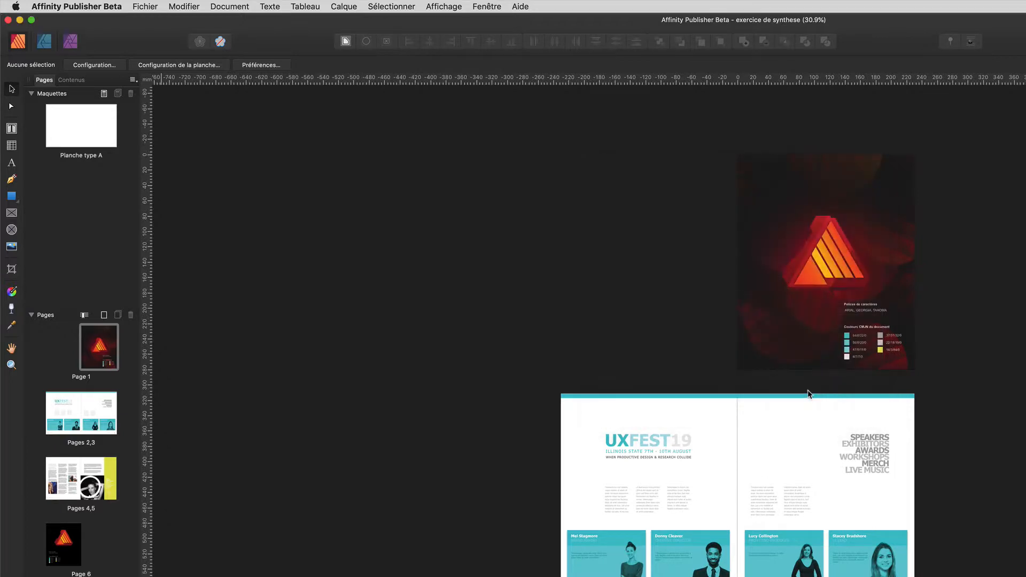
pyautogui.click(147, 9)
pyautogui.click(148, 21)
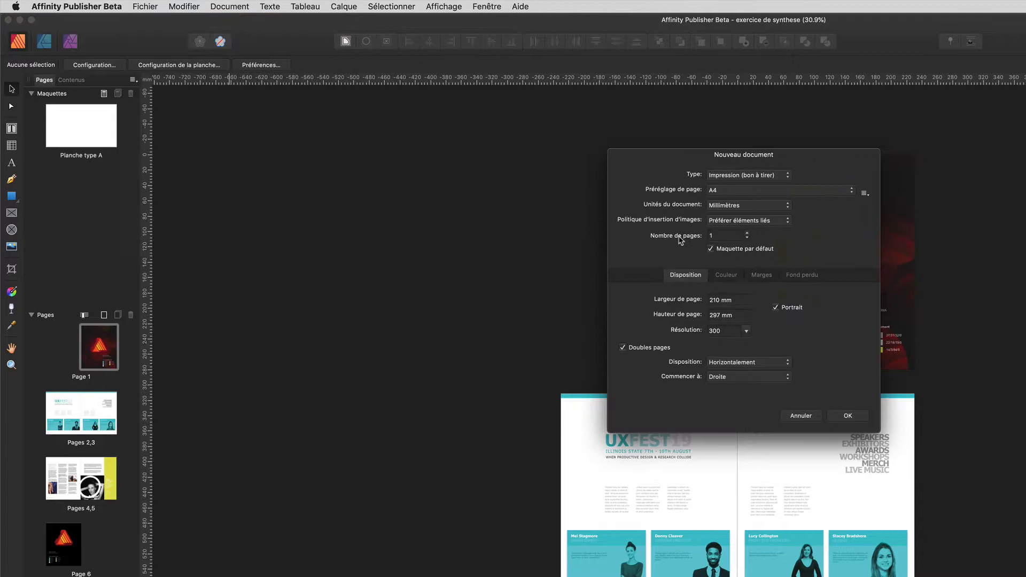
pyautogui.doubleClick(727, 301)
pyautogui.moveTo(723, 302); pyautogui.dragTo(705, 304)
pyautogui.write('230')
pyautogui.press('Tab')
pyautogui.write('280')
pyautogui.click(710, 249)
# Set all page margins of the new document to 10 mm.
pyautogui.click(729, 275)
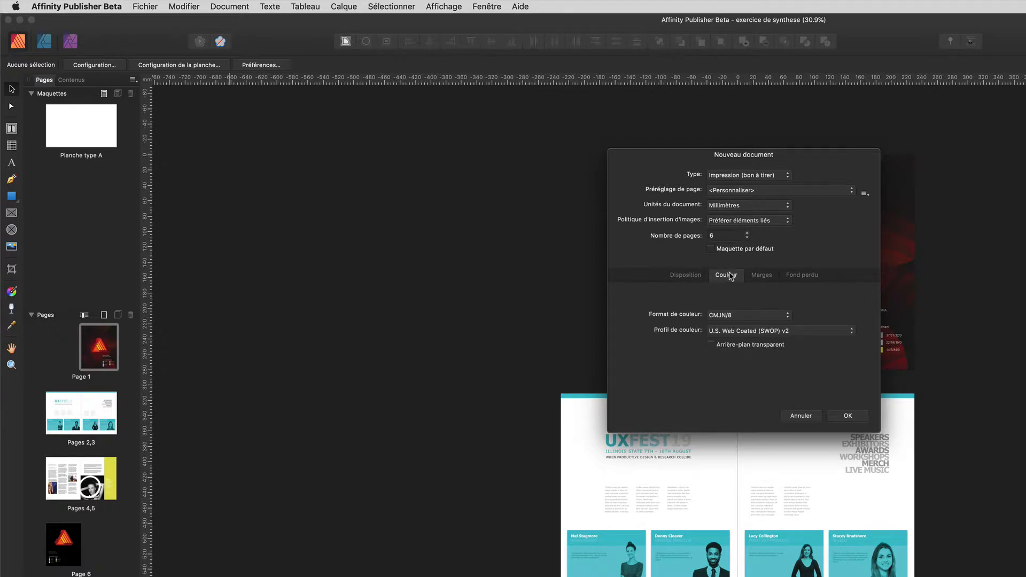
pyautogui.click(756, 275)
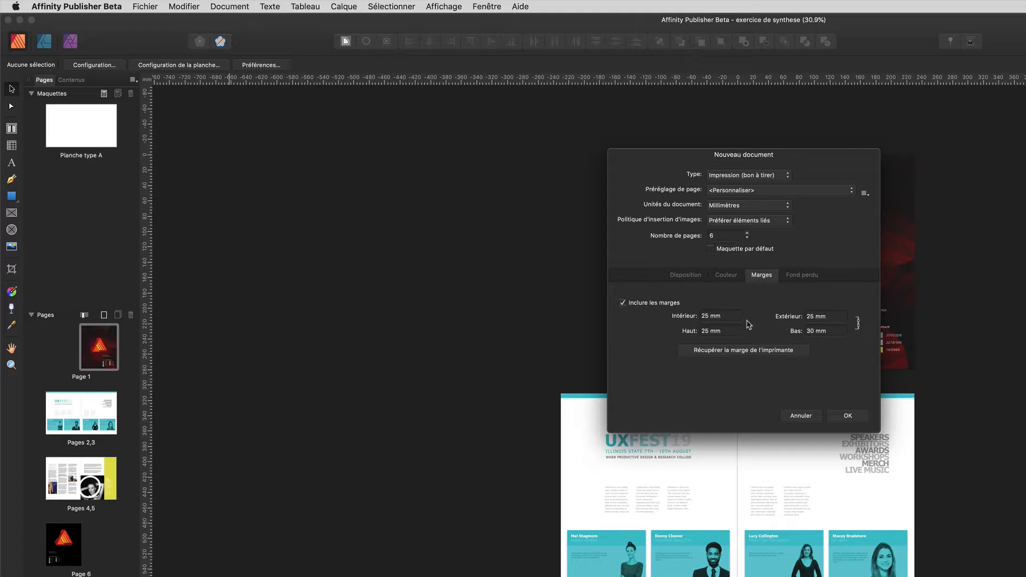
pyautogui.click(718, 316)
pyautogui.write('10')
pyautogui.press('Tab')
# Set the bleed to 5 mm on all sides and create the document.
pyautogui.click(797, 276)
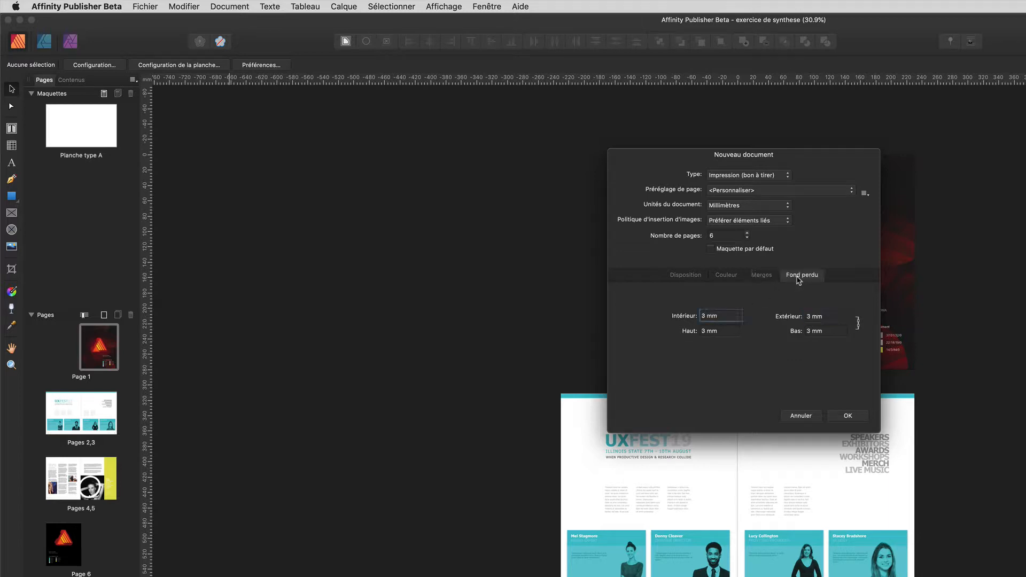
pyautogui.click(719, 316)
pyautogui.write('5')
pyautogui.press('Tab')
pyautogui.click(687, 275)
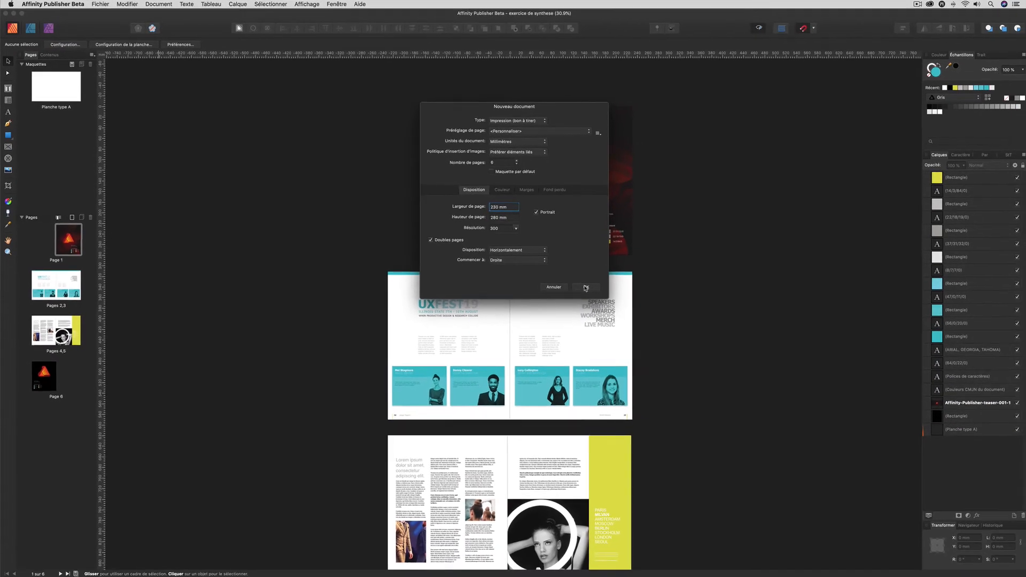
pyautogui.click(584, 286)
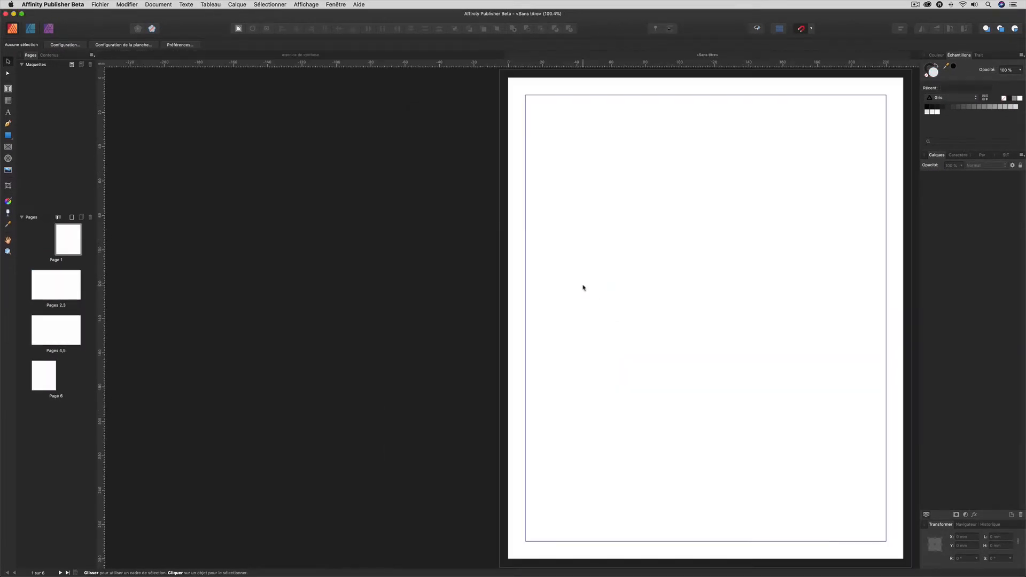
# Compare the page layout of the new blank document with the finished example magazine.
pyautogui.scroll(-5, 606, 310)
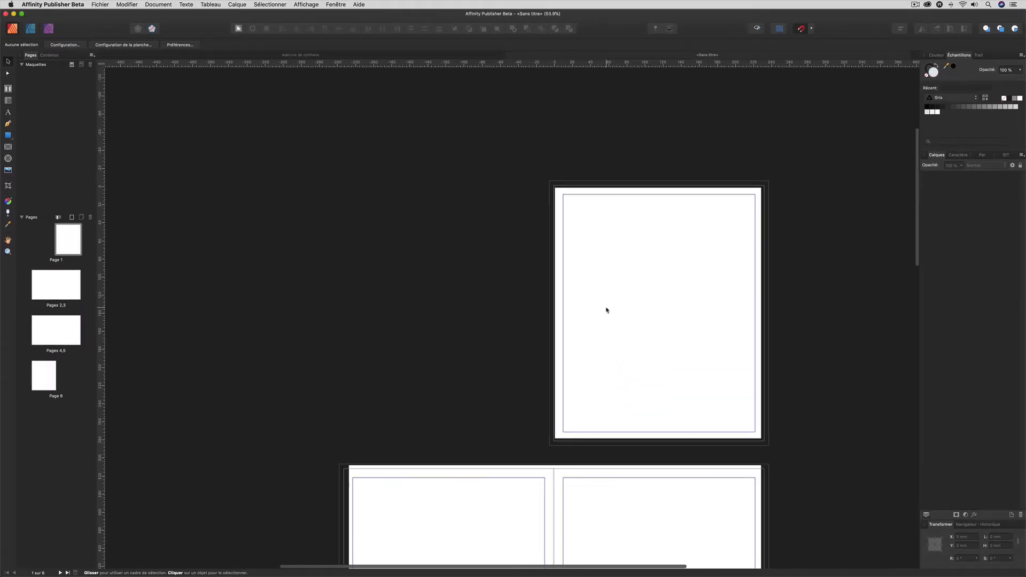
pyautogui.scroll(-3, 606, 310)
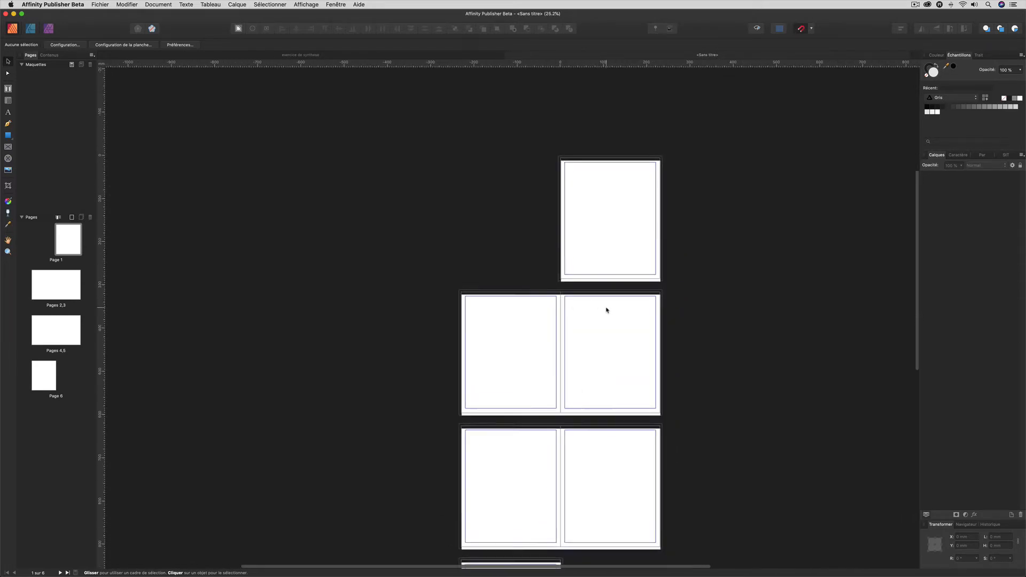
pyautogui.scroll(-3, 606, 309)
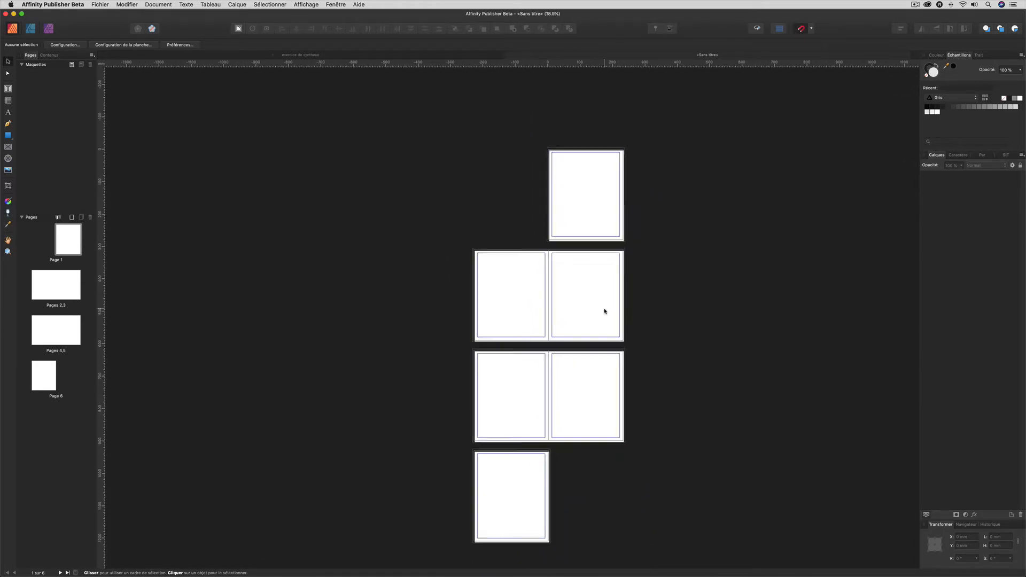
pyautogui.click(351, 57)
pyautogui.scroll(-5, 503, 227)
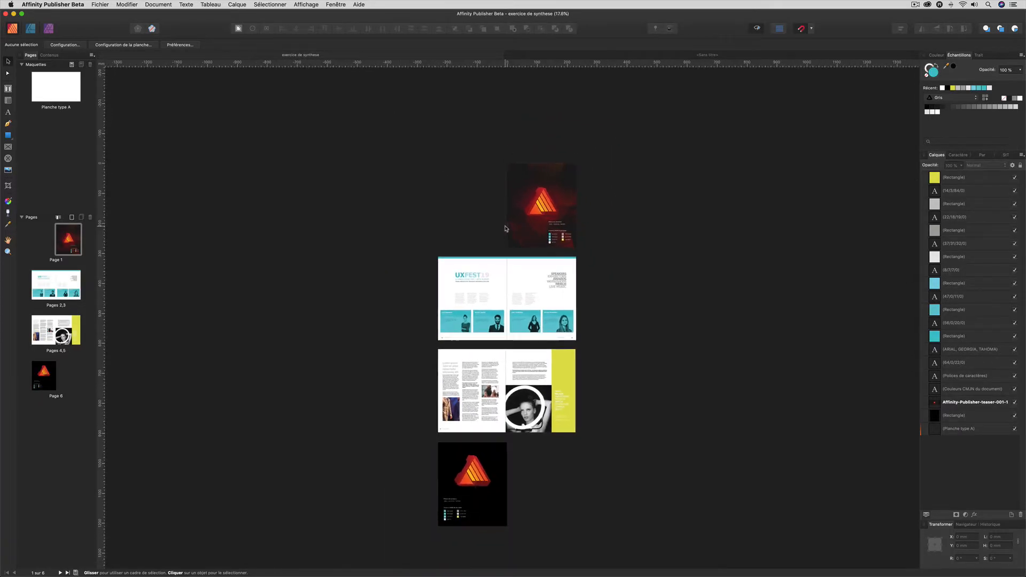
pyautogui.scroll(2, 504, 227)
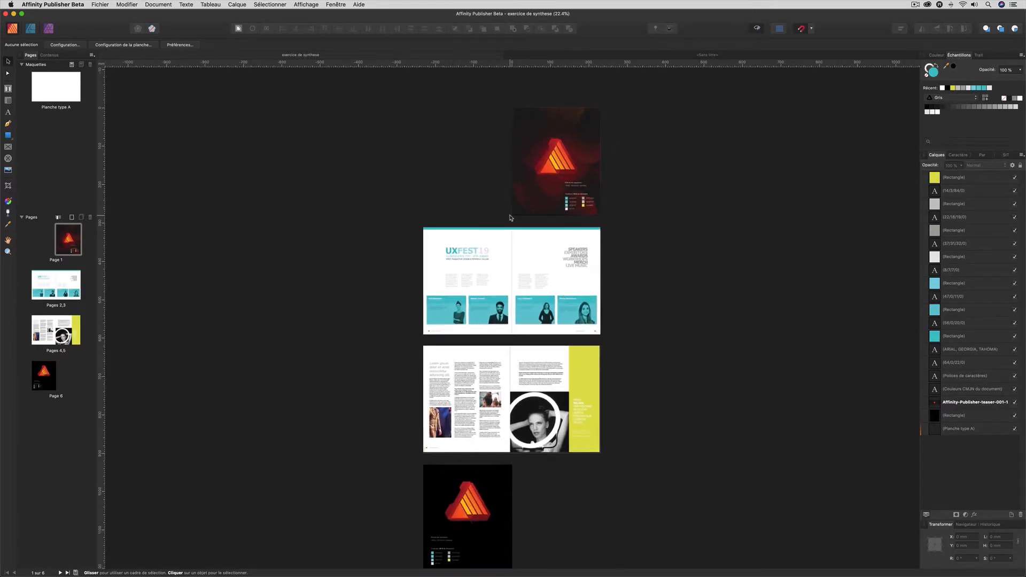
pyautogui.scroll(-2, 342, 242)
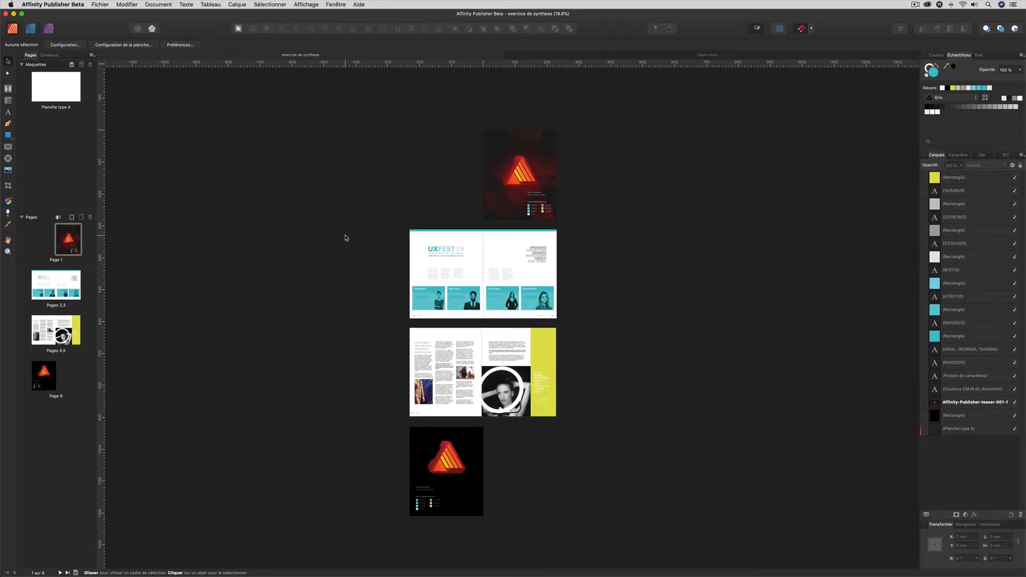
pyautogui.scroll(1, 345, 238)
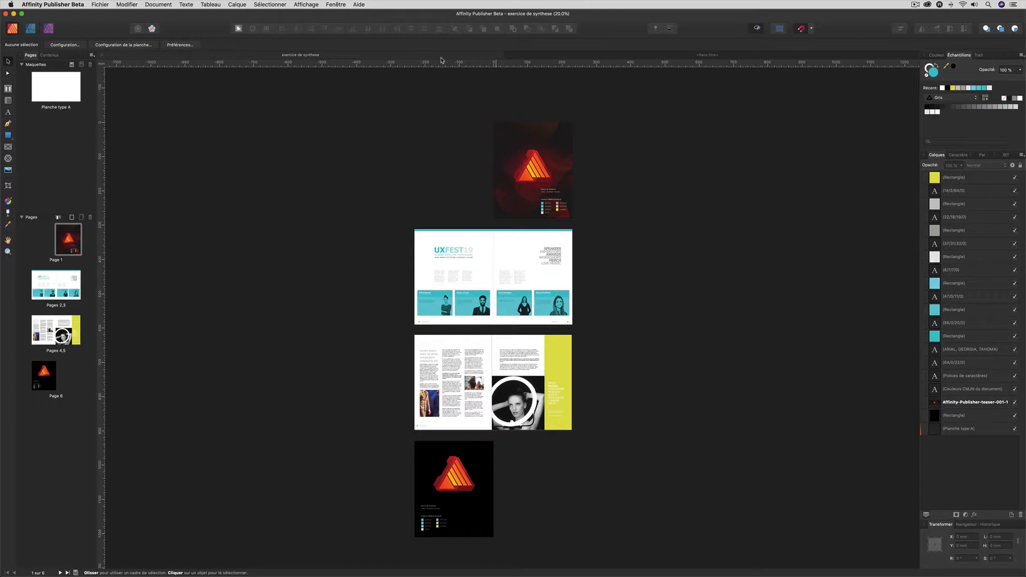
pyautogui.click(600, 55)
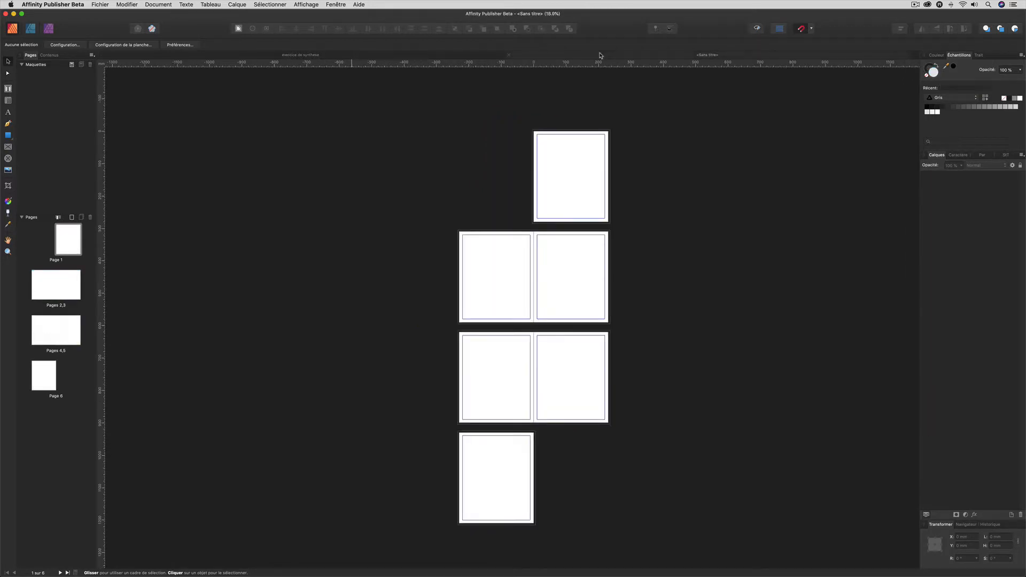
# Save the new document in the travaux folder under the name "exercice de synthese".
pyautogui.click(101, 4)
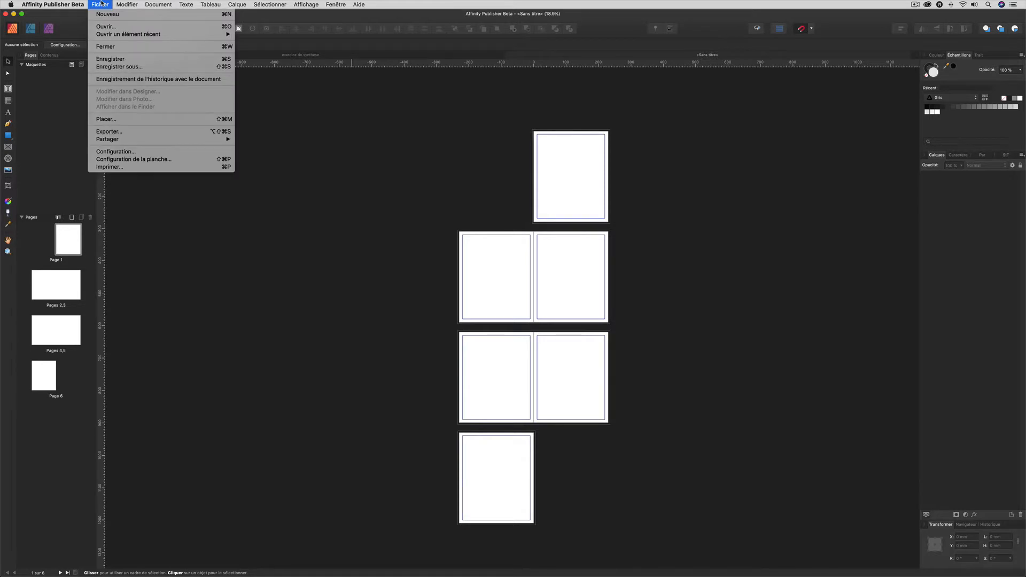
pyautogui.click(126, 59)
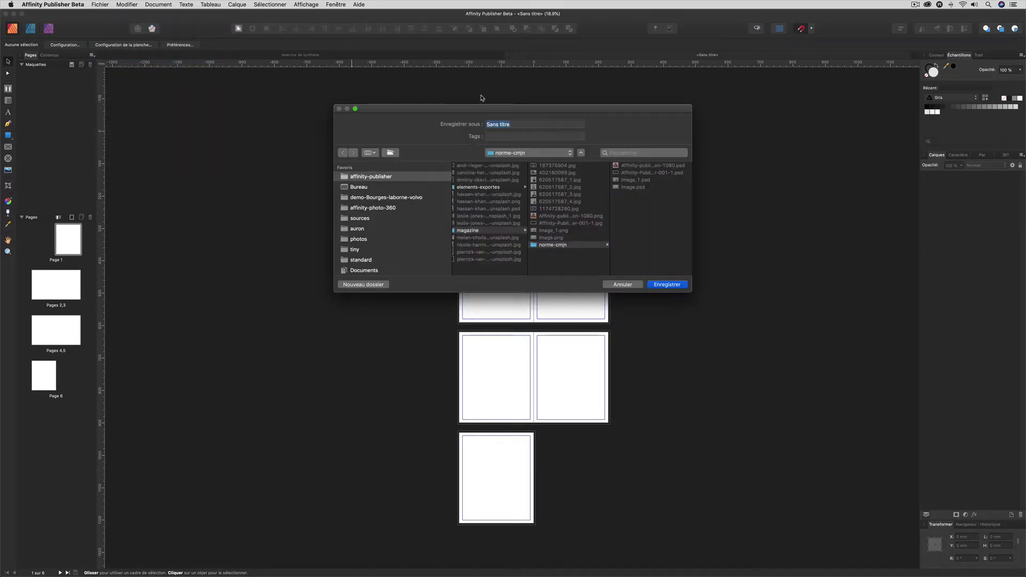
pyautogui.hscroll(-6, 512, 231)
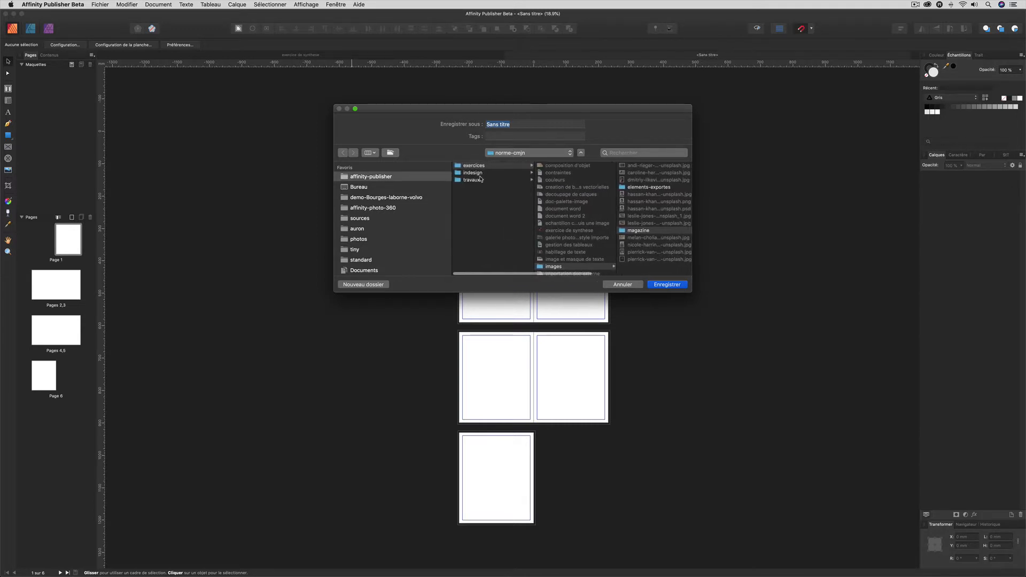
pyautogui.click(481, 180)
pyautogui.moveTo(510, 124); pyautogui.dragTo(484, 125)
pyautogui.write('ex')
pyautogui.write('ercice de')
pyautogui.write(' st')
pyautogui.write('ynthese')
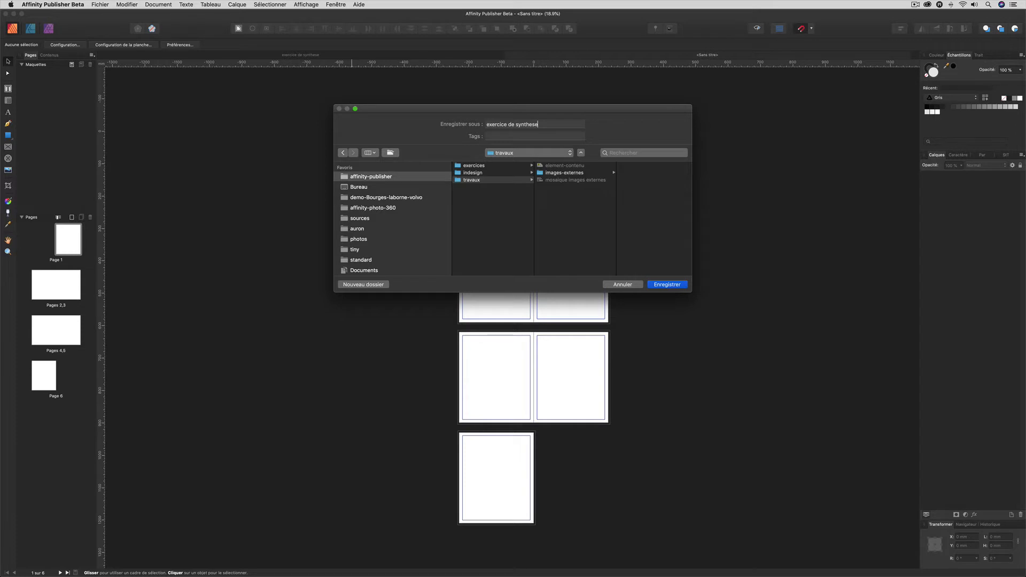
pyautogui.press('Return')
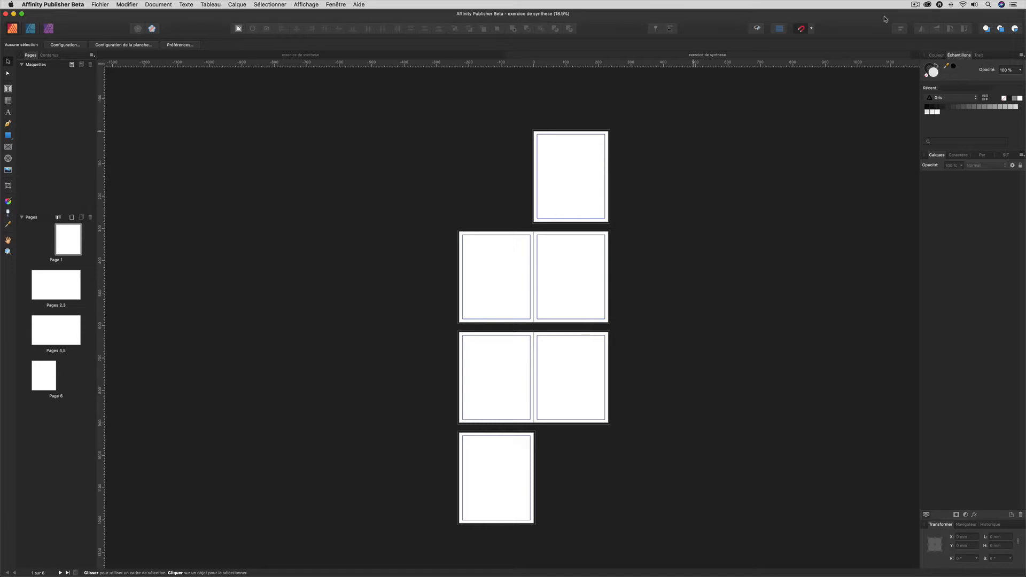
# Switch to Finder and copy the magazine folder from exercices/images into the travaux folder.
pyautogui.press('super+Tab')
pyautogui.press('super+Tab')
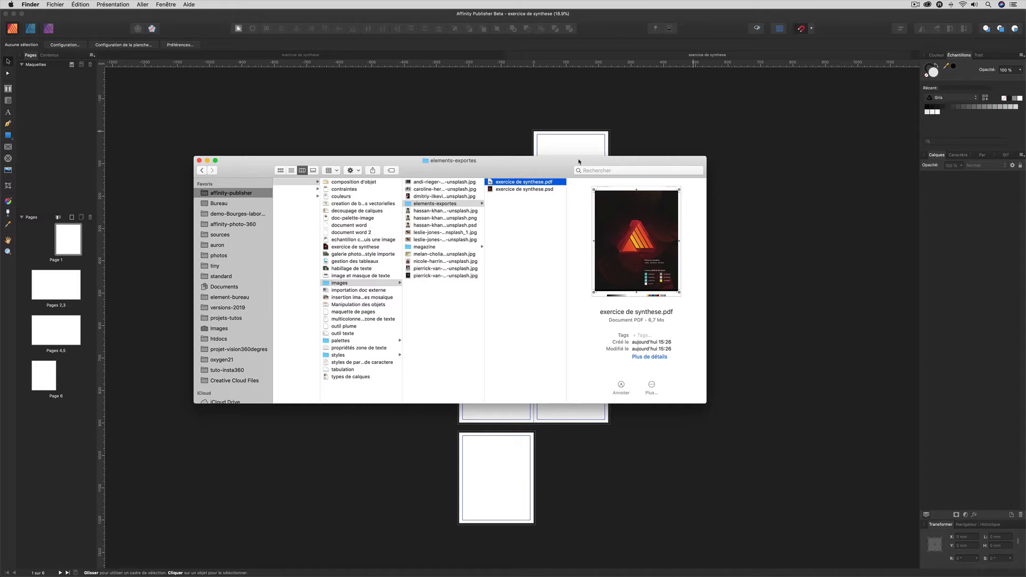
pyautogui.click(425, 247)
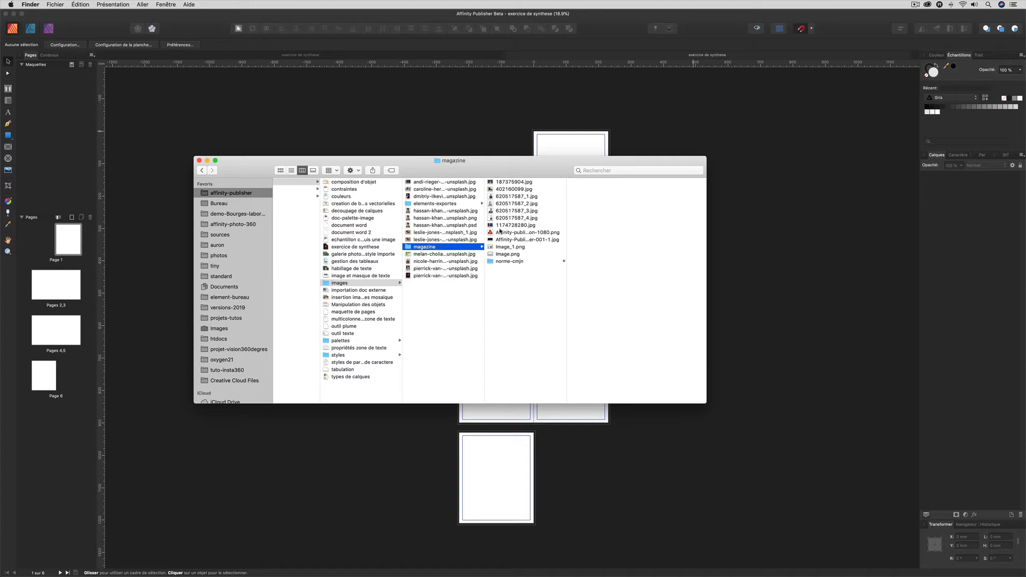
pyautogui.hscroll(-2, 377, 283)
pyautogui.hscroll(-2, 377, 282)
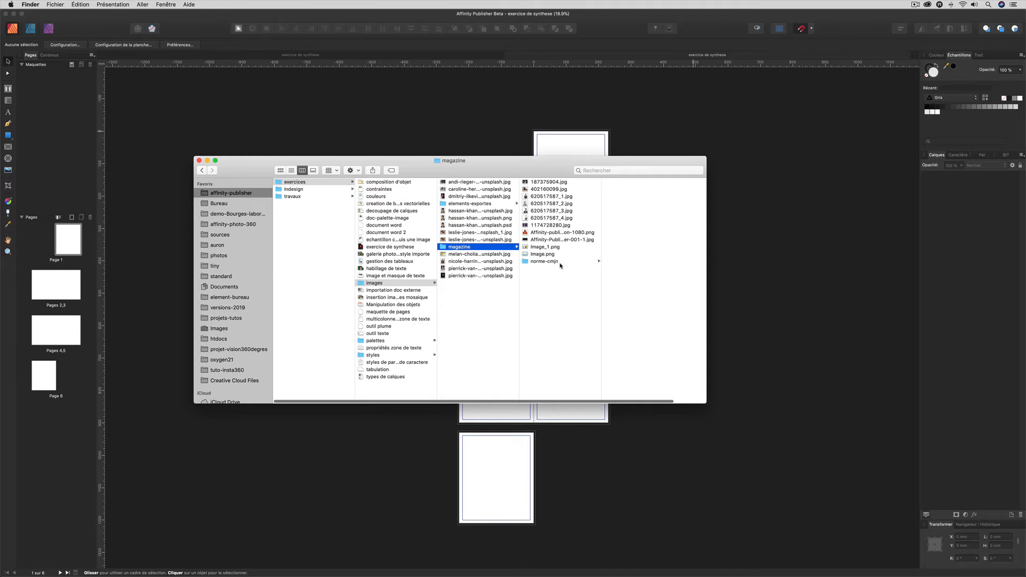
pyautogui.rightClick(442, 248)
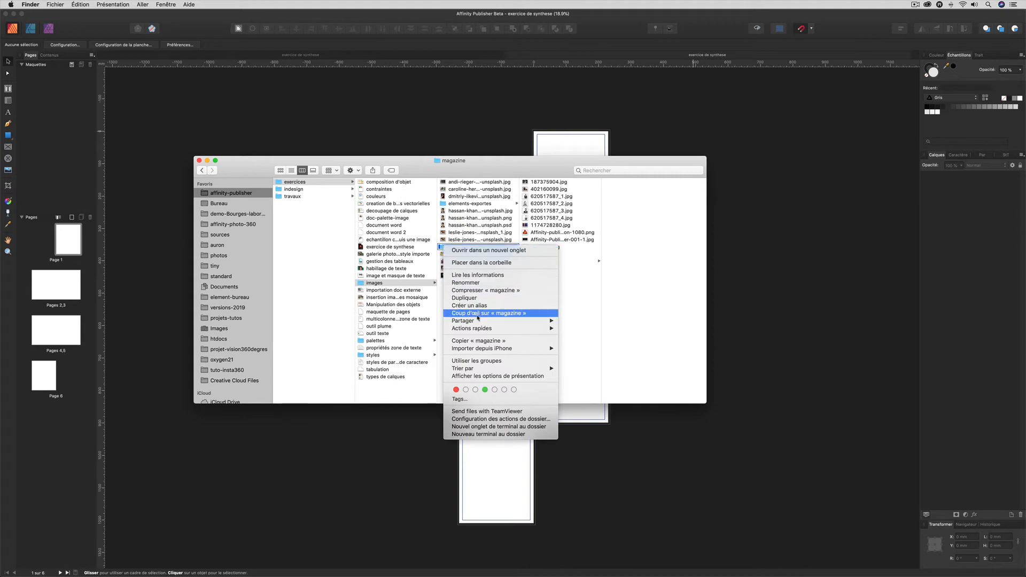
pyautogui.click(472, 340)
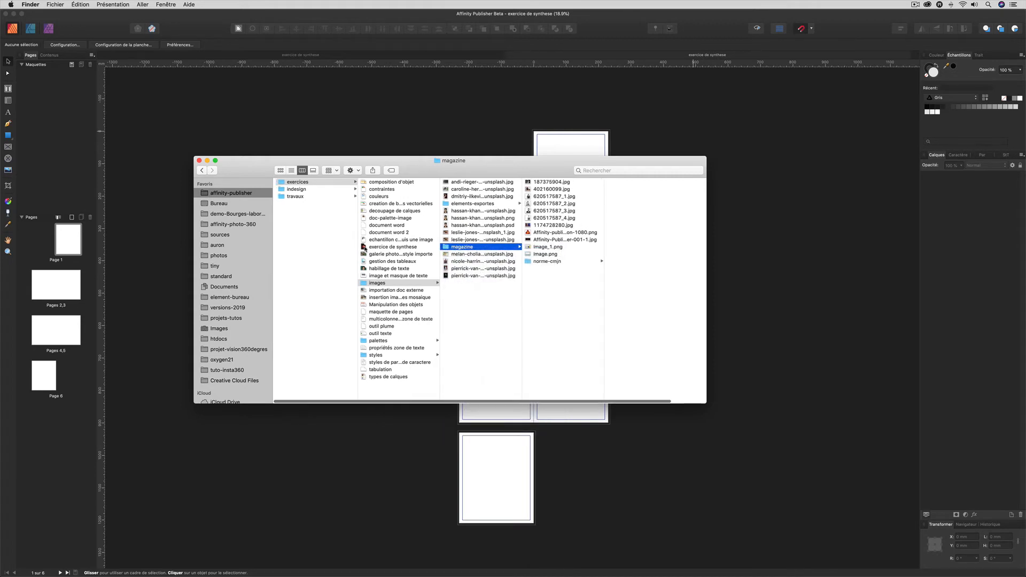
pyautogui.click(305, 197)
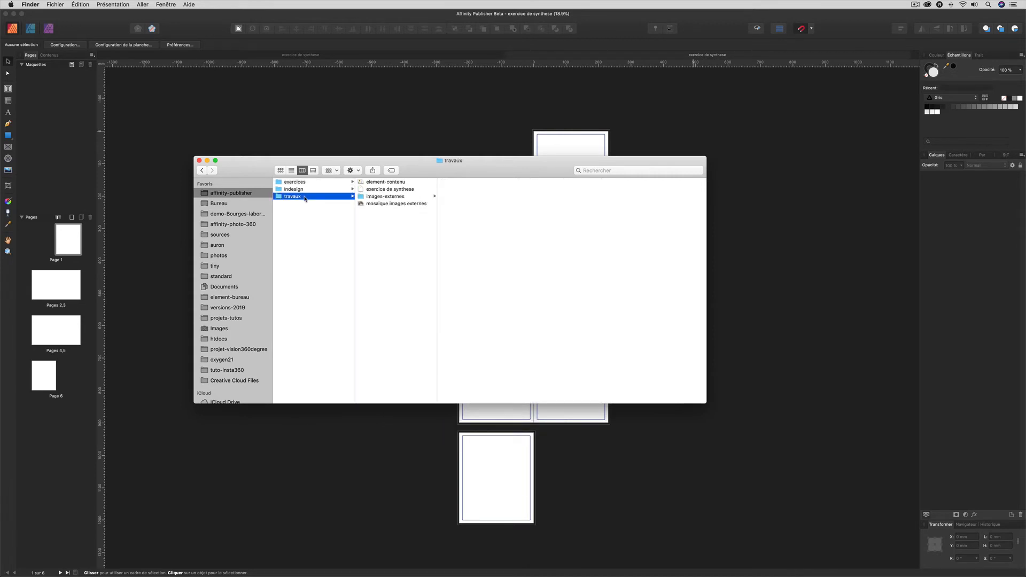
pyautogui.rightClick(403, 256)
pyautogui.click(416, 282)
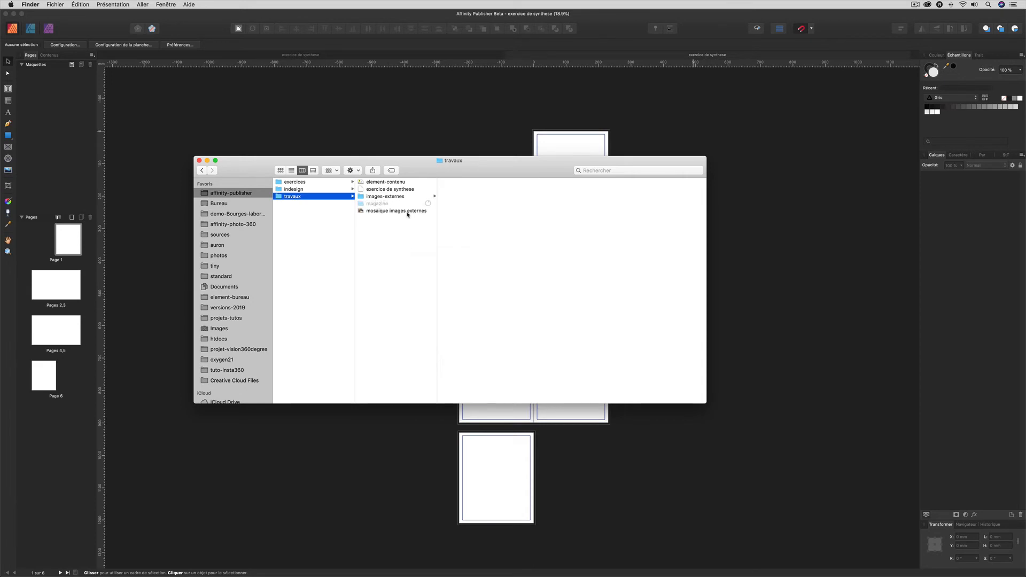
# Rename the copied magazine folder in travaux as images-magazine.
pyautogui.click(377, 204)
pyautogui.click(375, 205)
pyautogui.press('Left')
pyautogui.write('images')
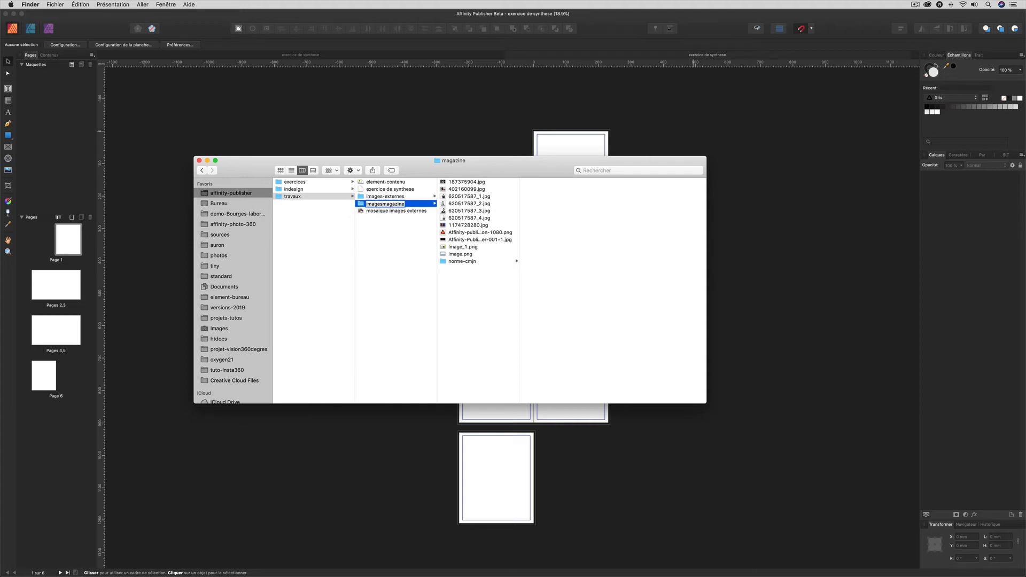
pyautogui.write('-')
pyautogui.press('Return')
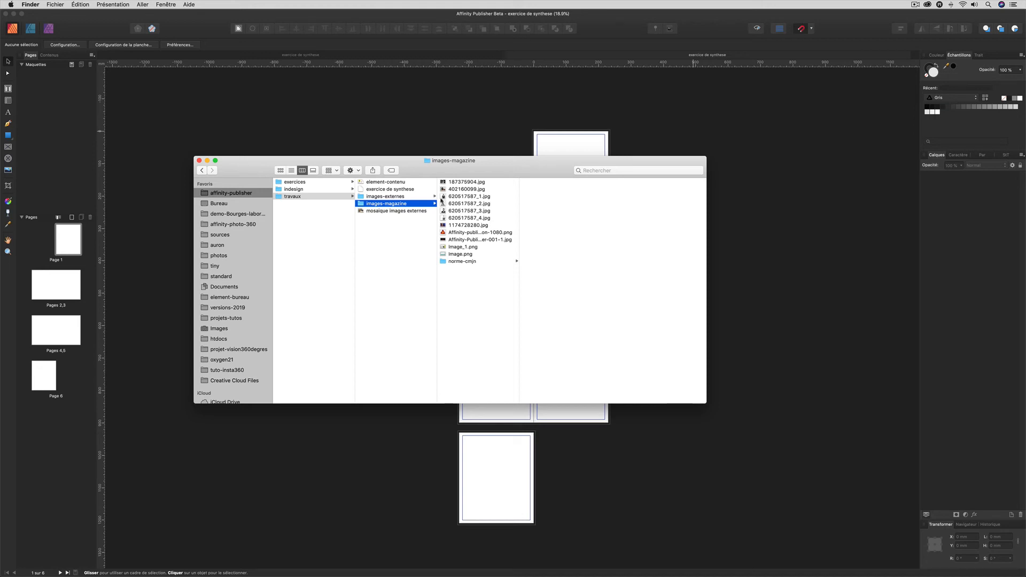
# Show the images-magazine folder as icons and preview Image_1.png and Image.png.
pyautogui.click(280, 170)
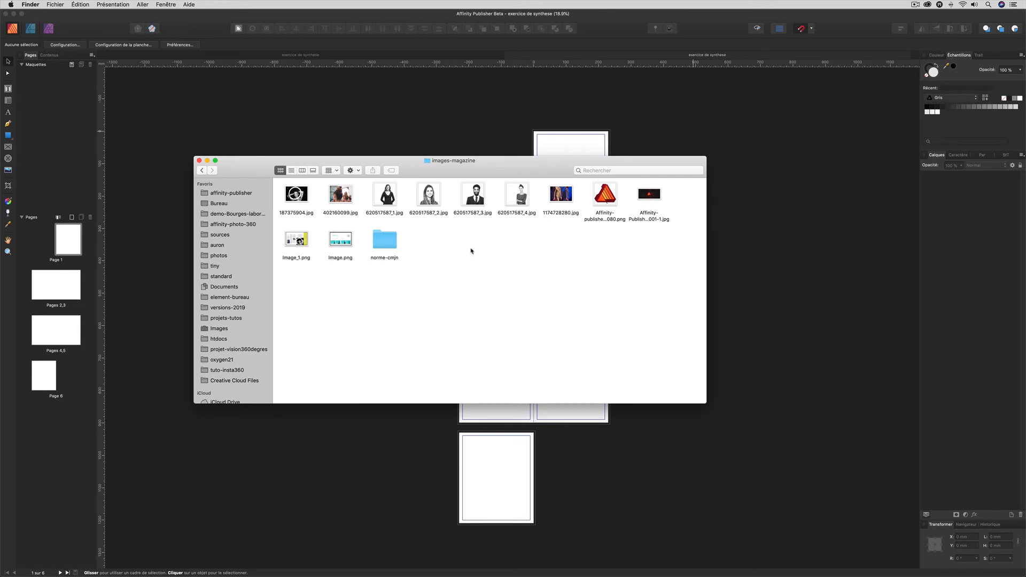
pyautogui.click(289, 236)
pyautogui.press('space')
pyautogui.press('space')
pyautogui.click(339, 237)
pyautogui.press('space')
pyautogui.press('space')
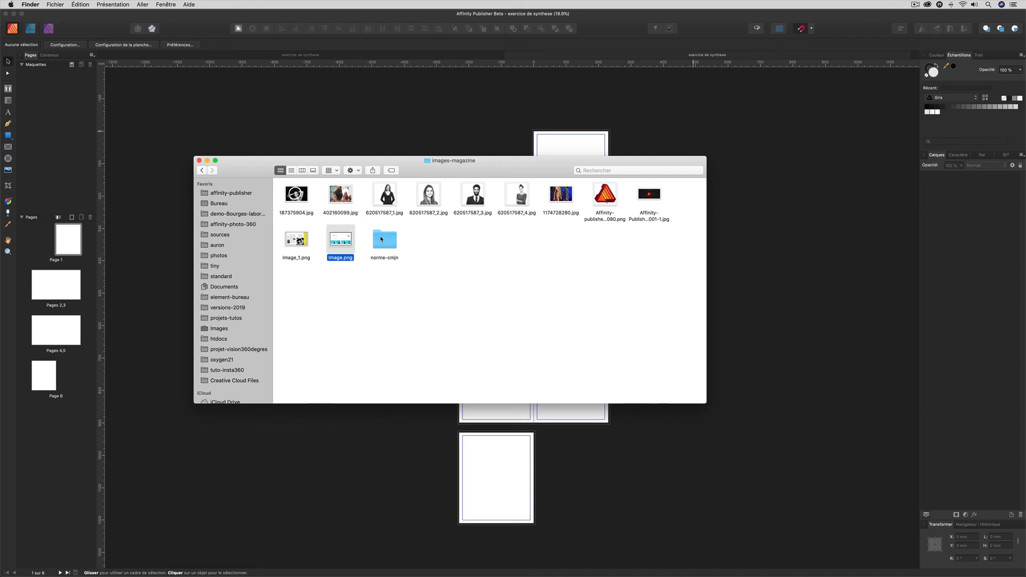